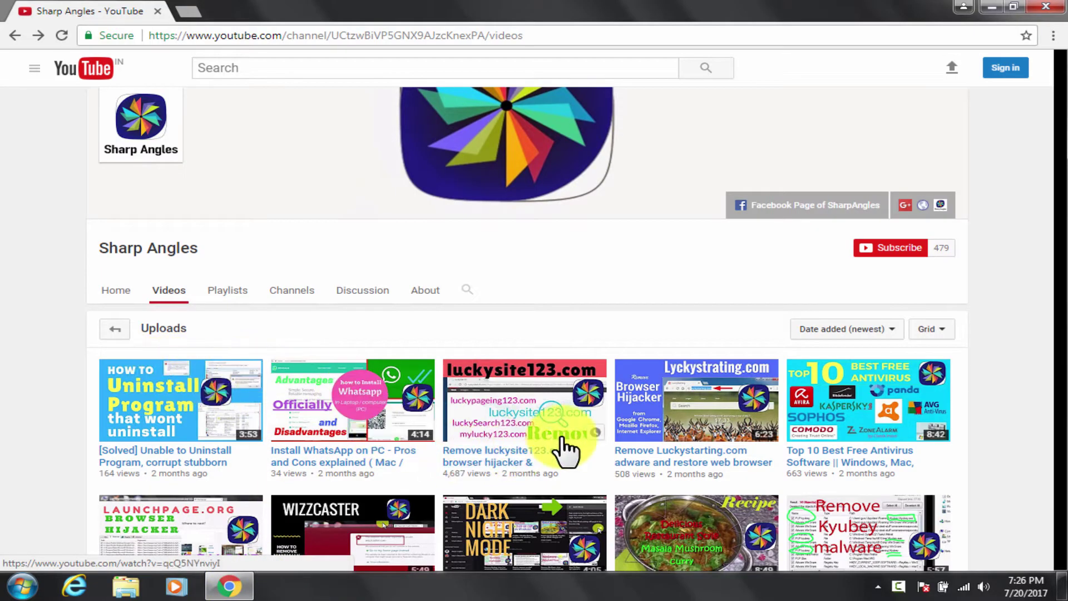
scroll(435, 434, "down", 1)
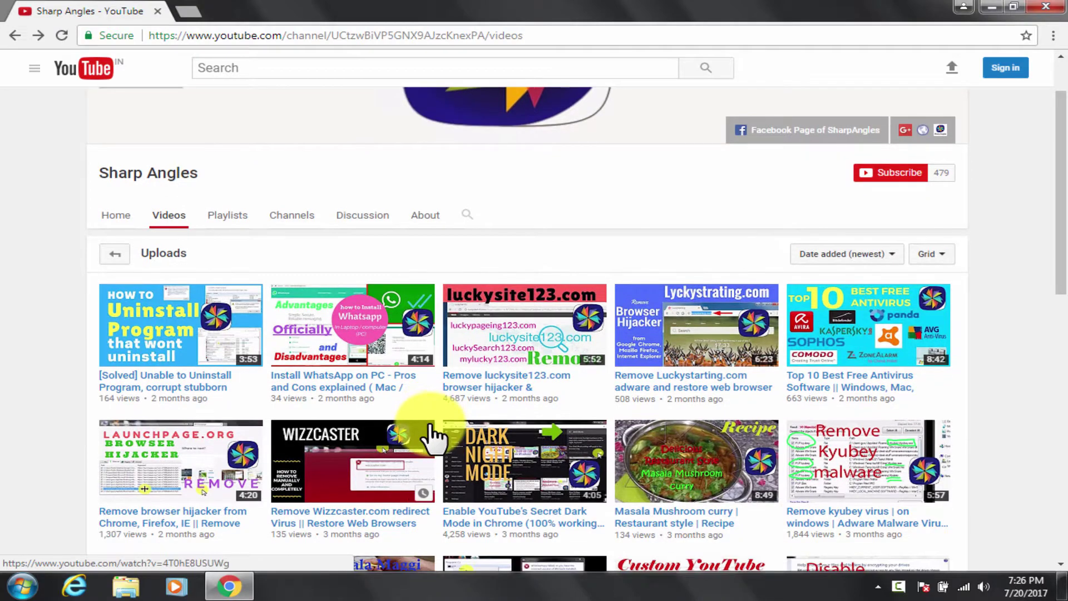
scroll(427, 441, "up", 1)
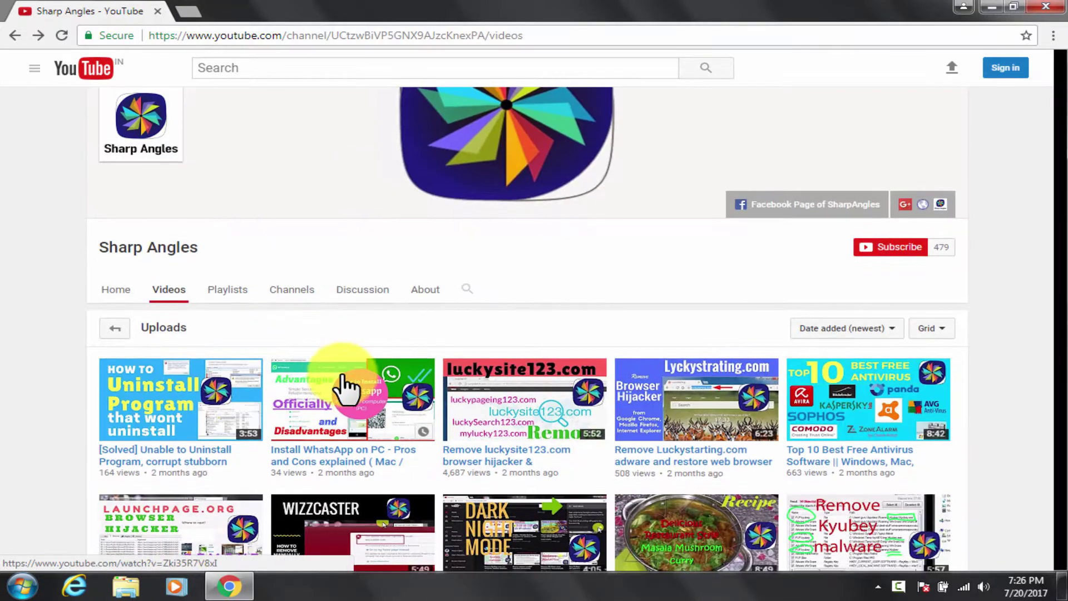
scroll(345, 382, "down", 4)
scroll(345, 380, "down", 2)
scroll(351, 392, "up", 5)
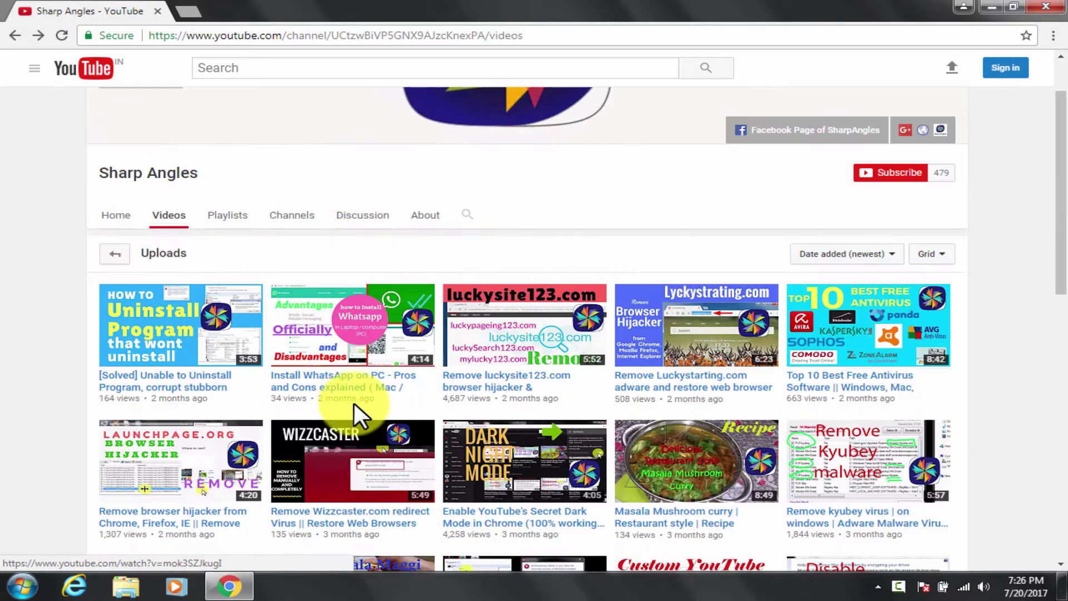
scroll(355, 403, "up", 1)
scroll(376, 380, "down", 2)
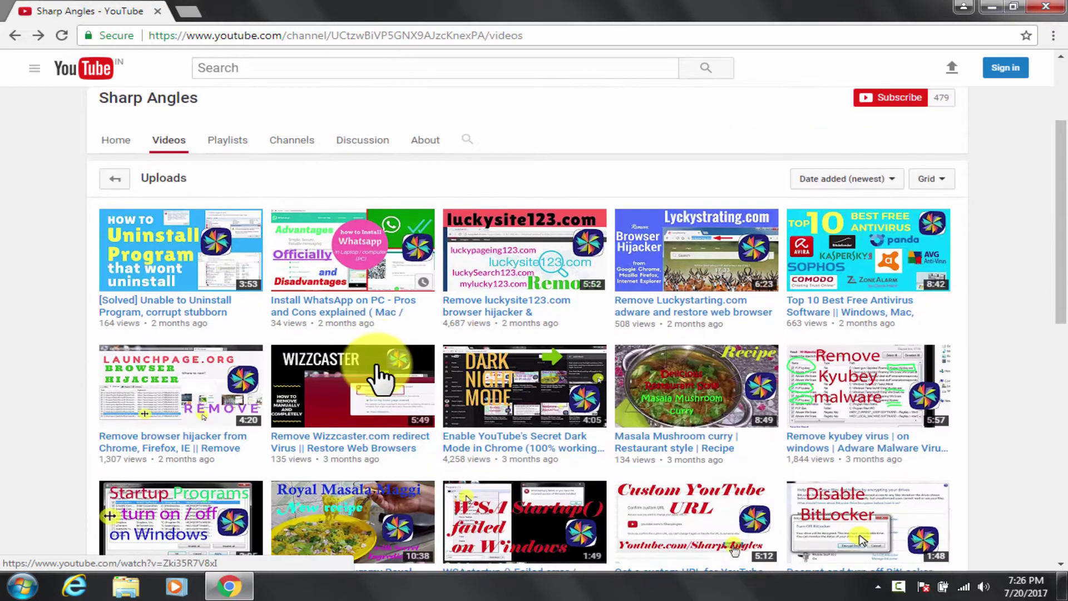
scroll(380, 376, "up", 2)
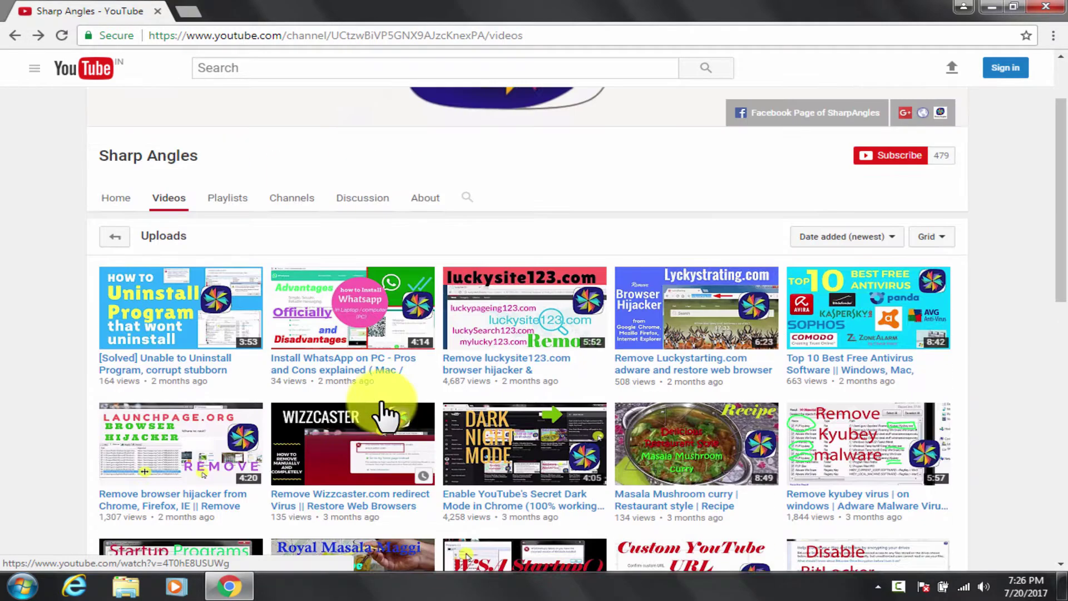
scroll(376, 371, "down", 1)
scroll(368, 361, "up", 1)
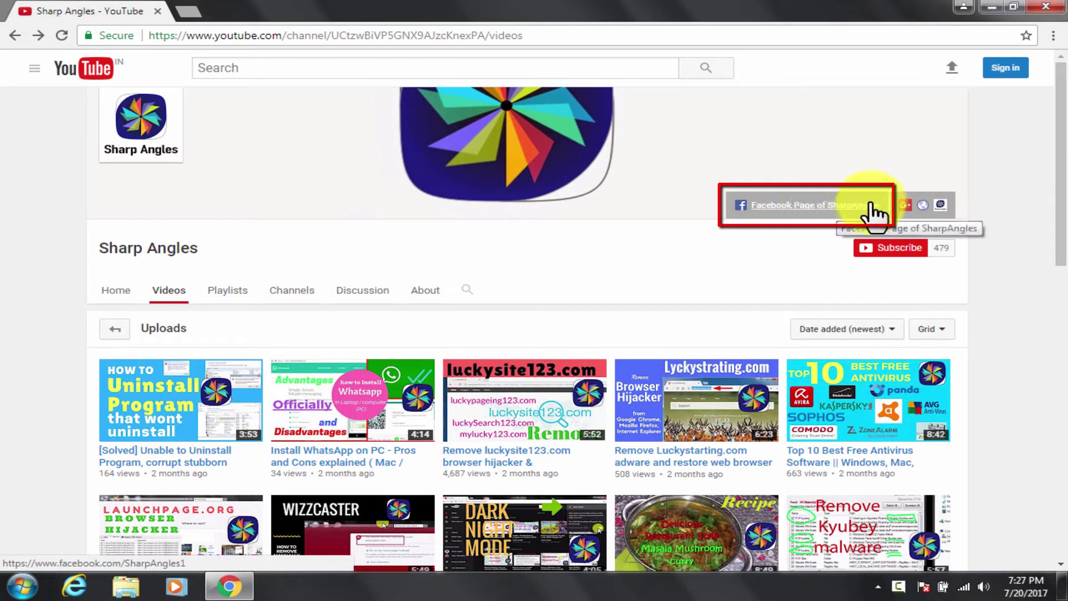
scroll(607, 292, "down", 2)
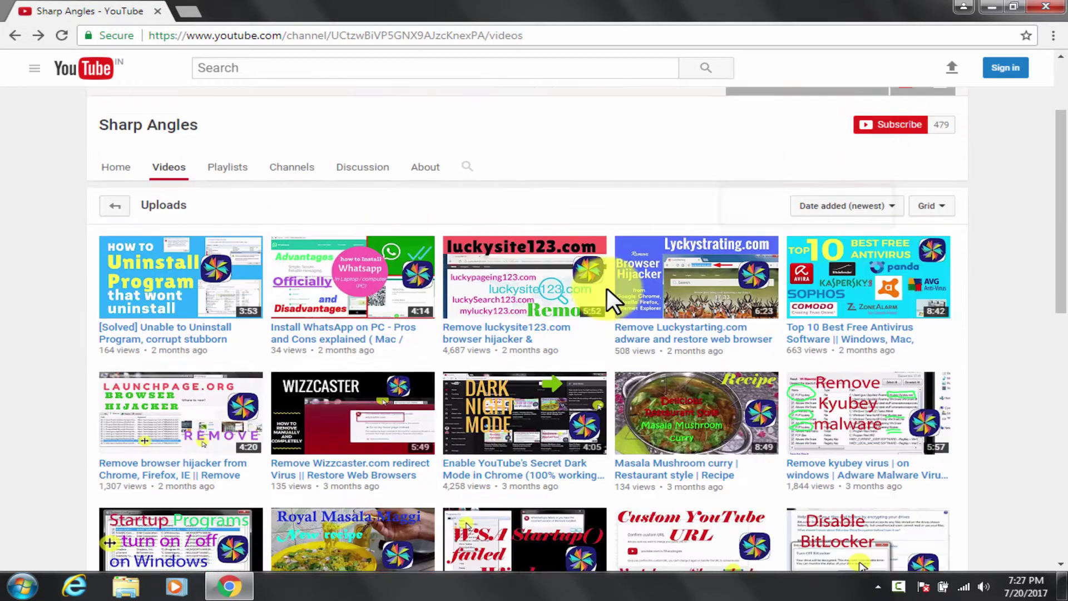
scroll(585, 426, "down", 2)
scroll(626, 413, "up", 2)
scroll(609, 405, "up", 2)
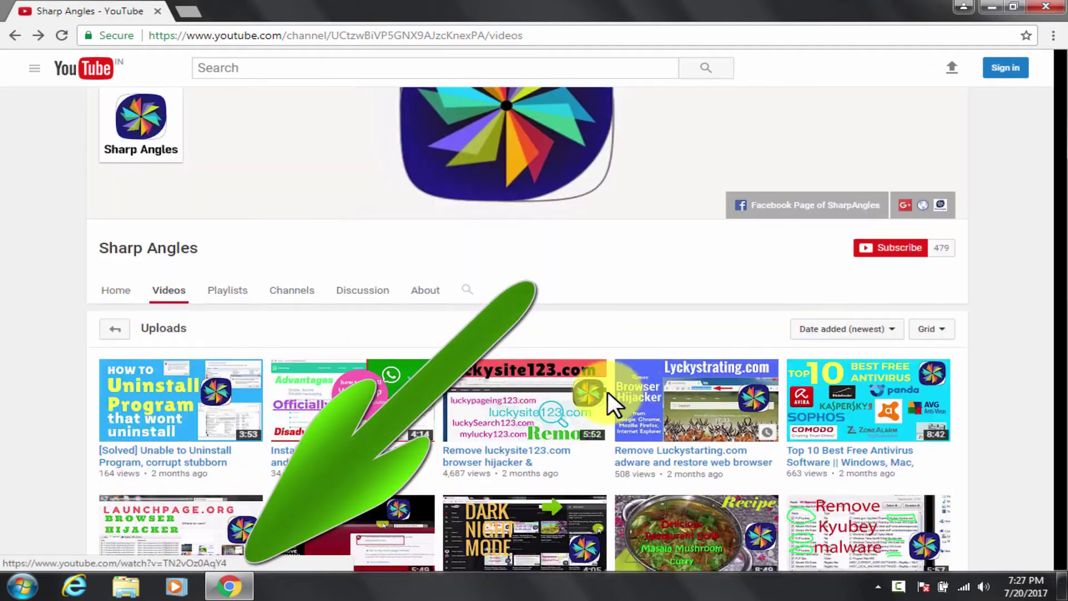
Open facebook.com and The New York Times bookmark in two new tabs
left_click(187, 13)
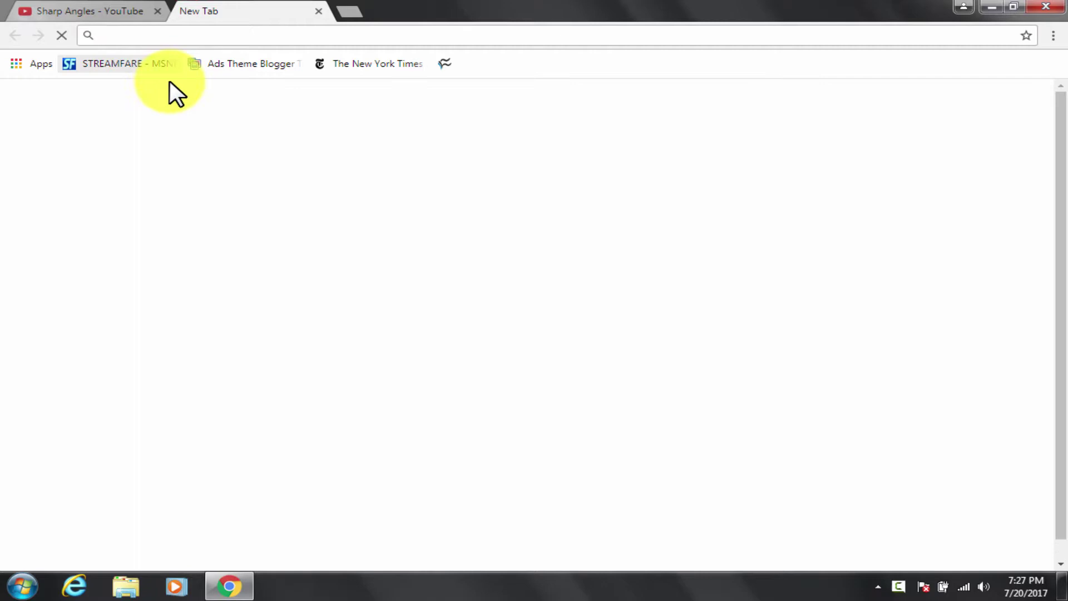
type("fac")
key("Return")
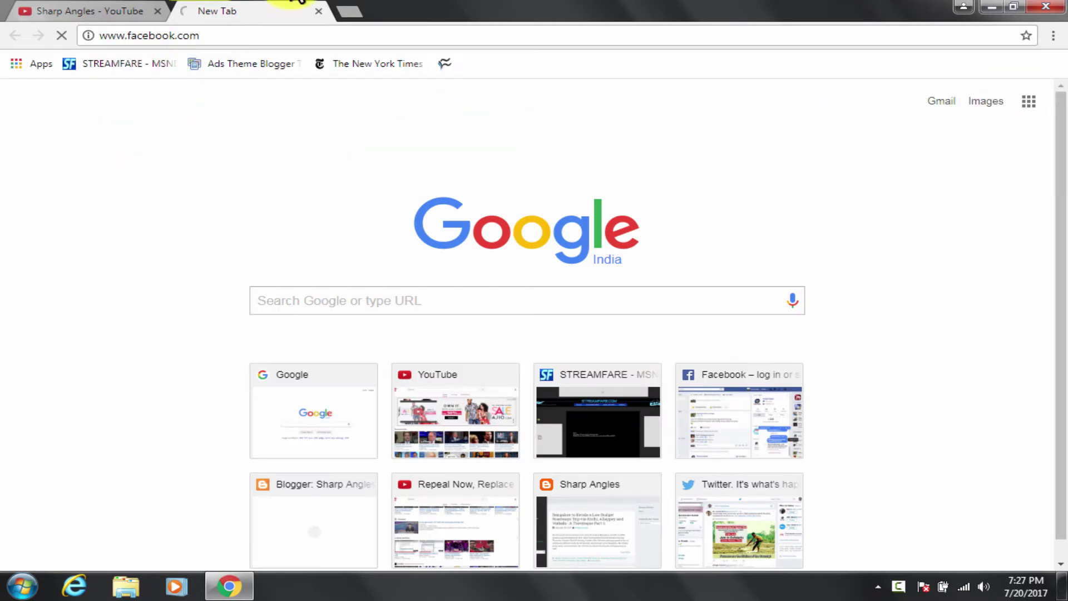
left_click(356, 13)
left_click(367, 64)
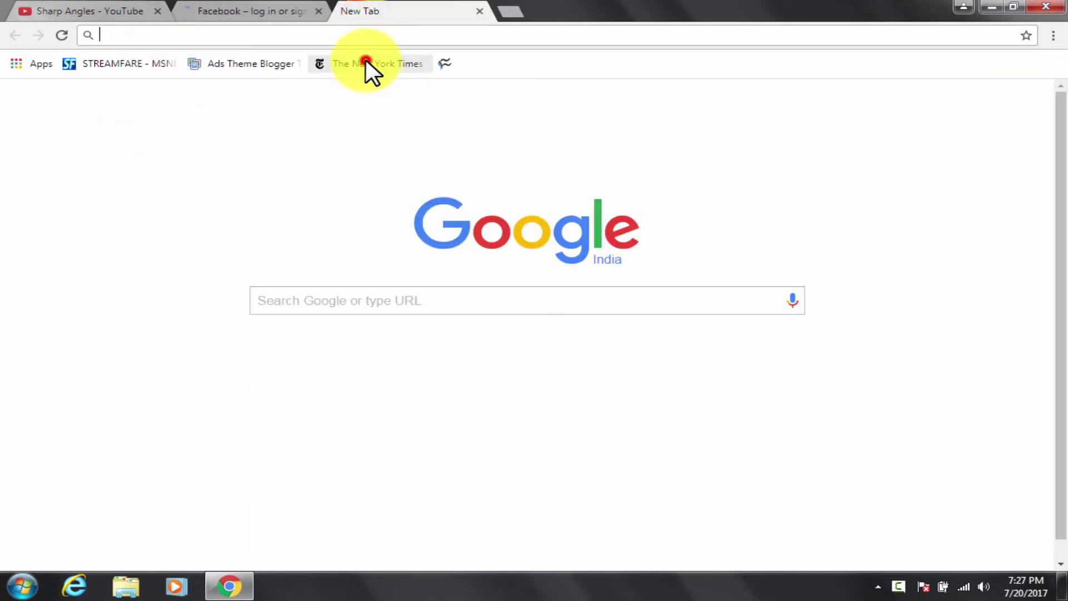
Search Google for livescore in a fourth tab, then cycle through the open tabs
left_click(512, 12)
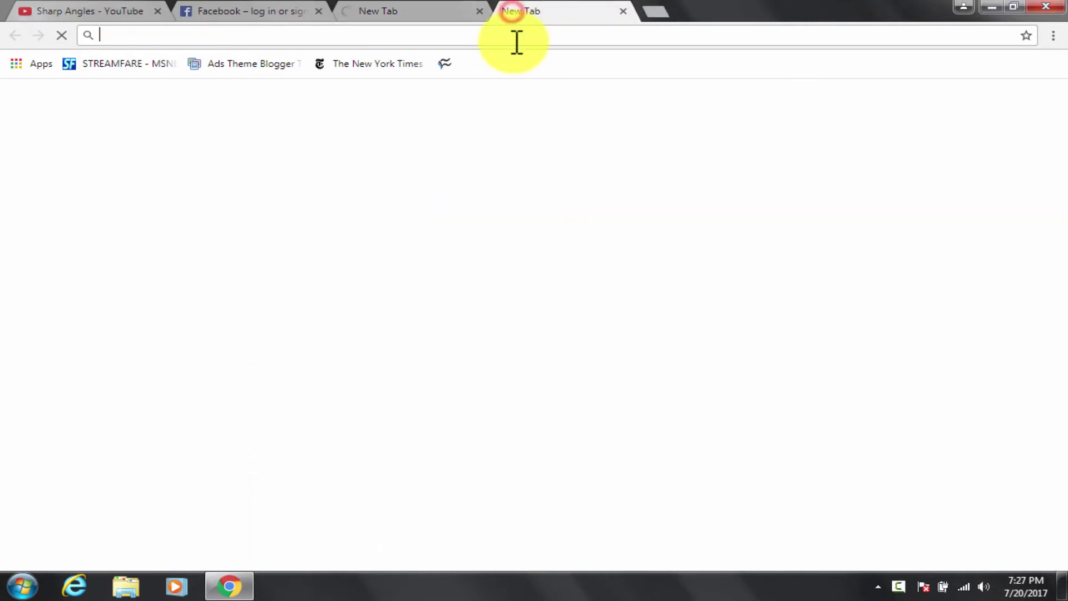
type("lives")
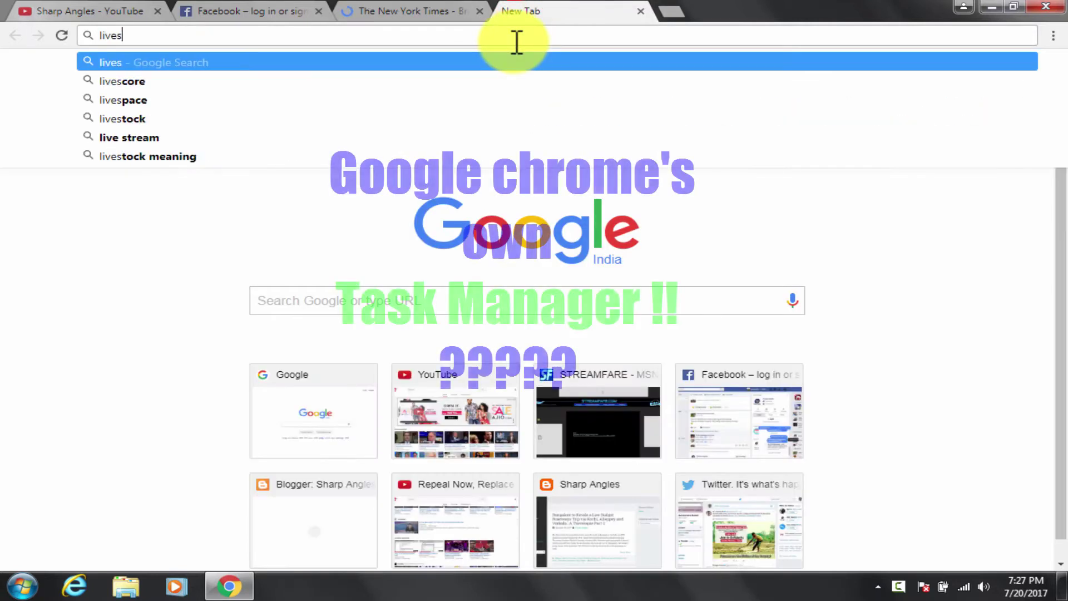
key("Down")
key("Return")
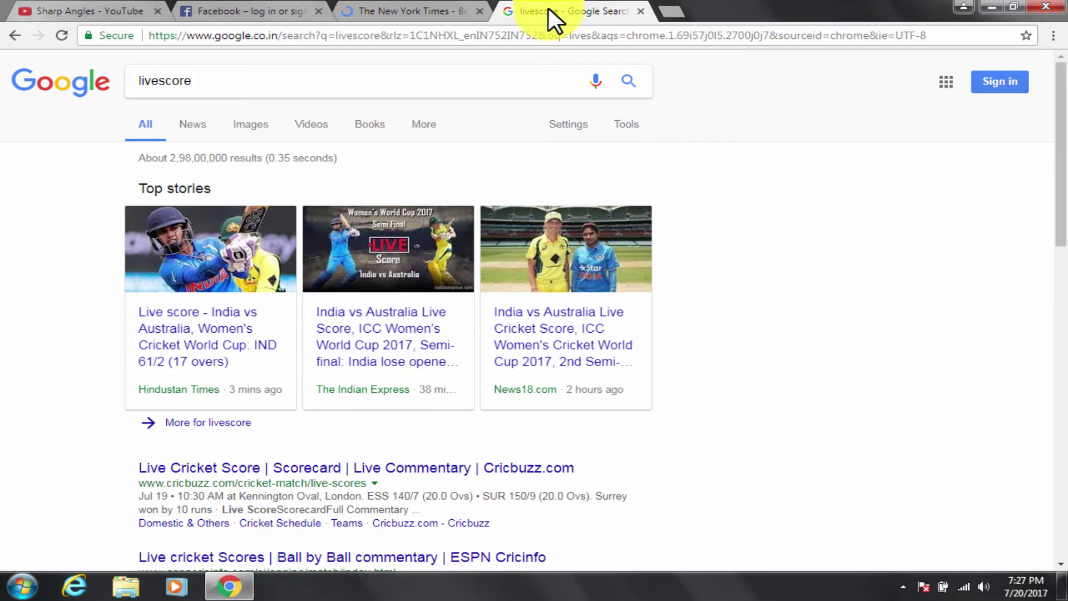
left_click(117, 12)
left_click(383, 12)
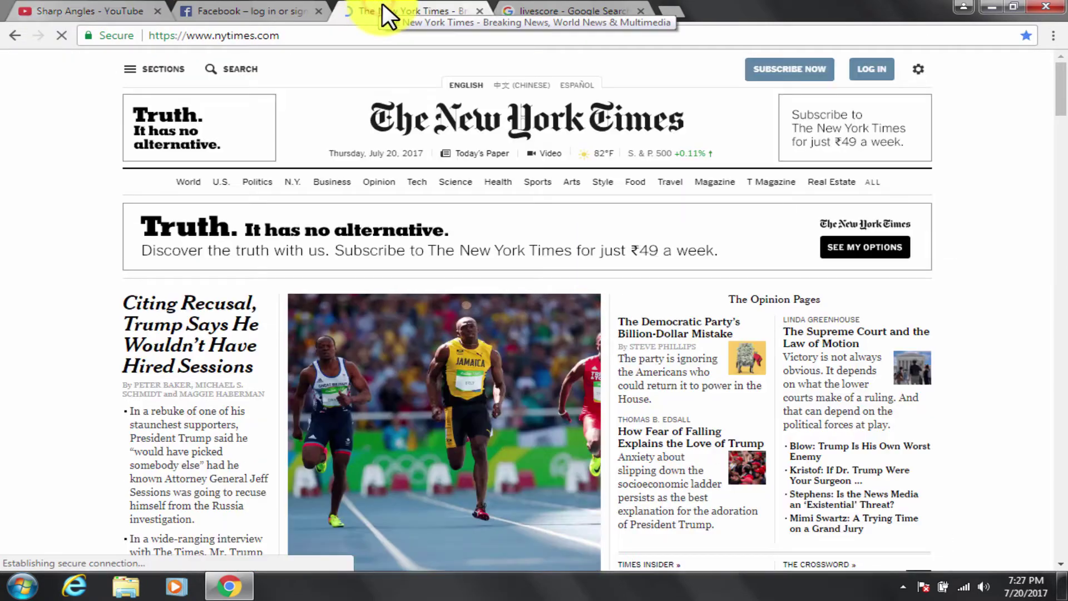
left_click(555, 11)
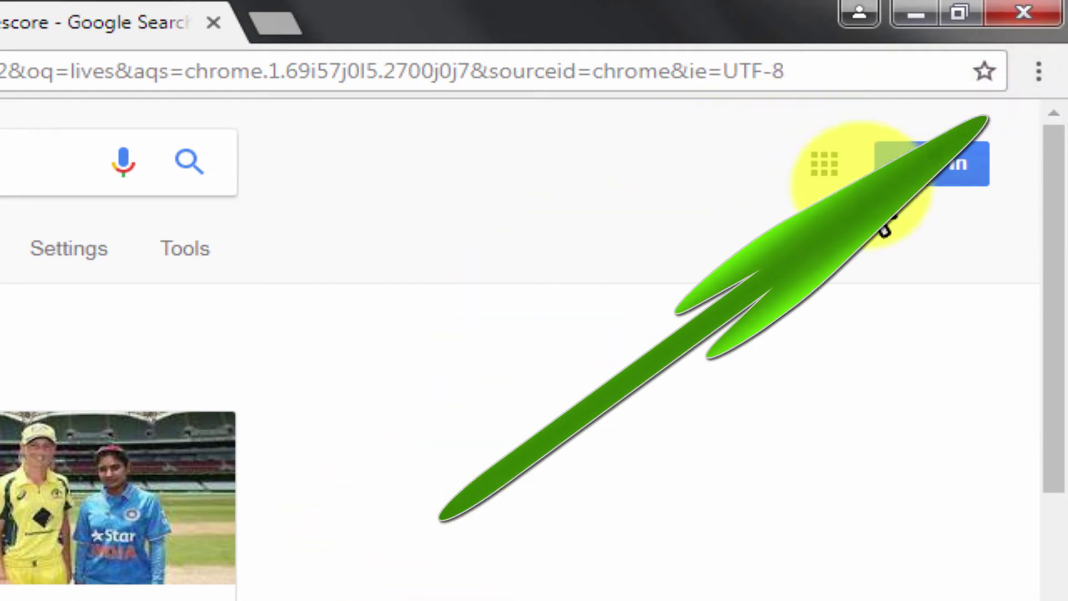
Open Chrome's three-dot Customize menu
left_click(1042, 75)
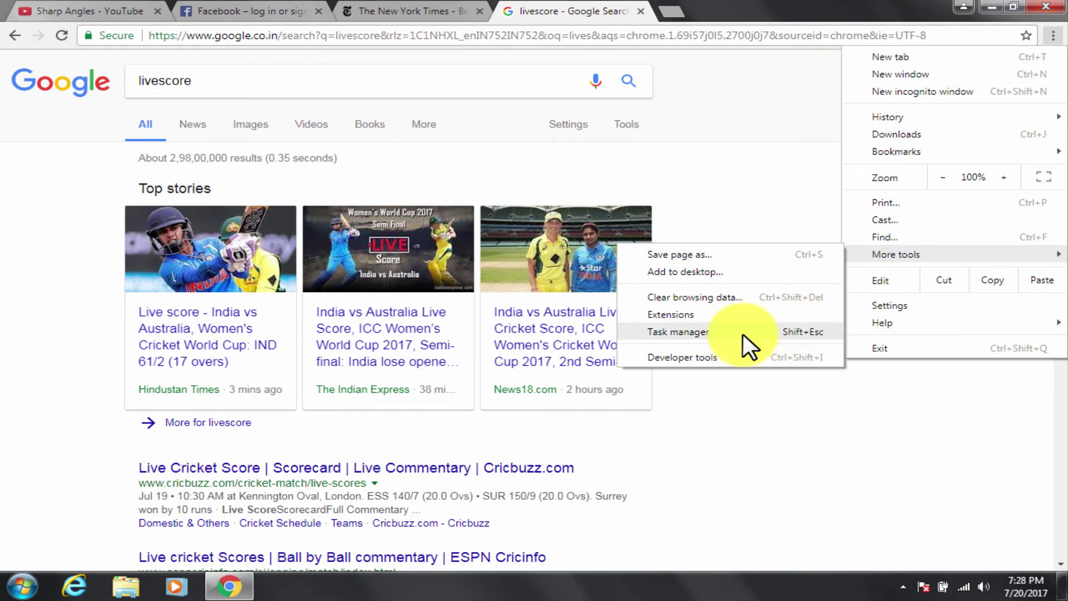
Open Task Manager, sort it by Memory descending, and select the New York Times process
left_click(744, 333)
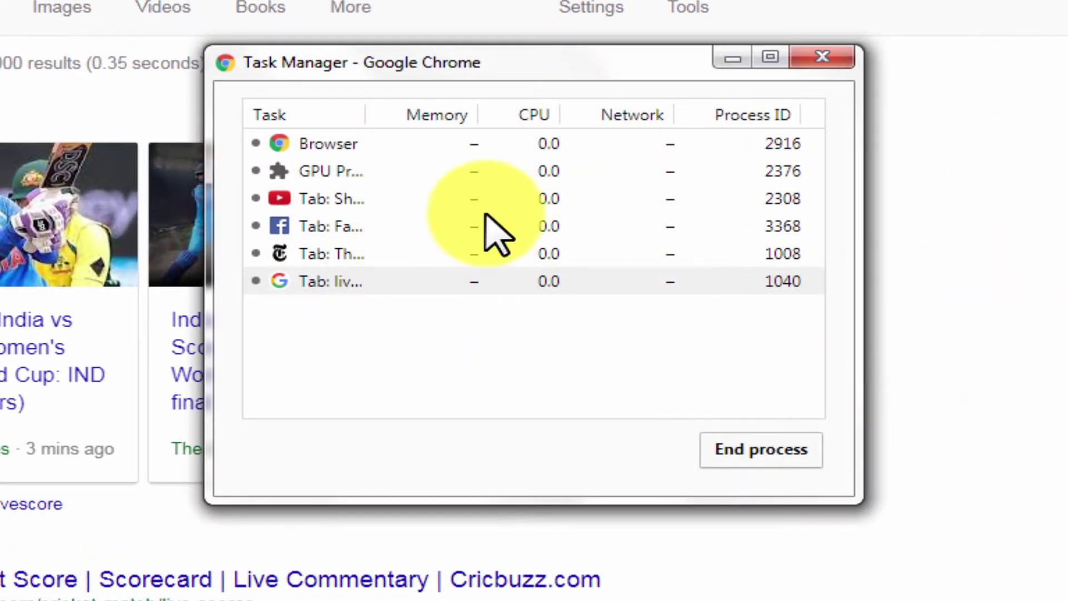
left_click_drag(518, 62, 600, 79)
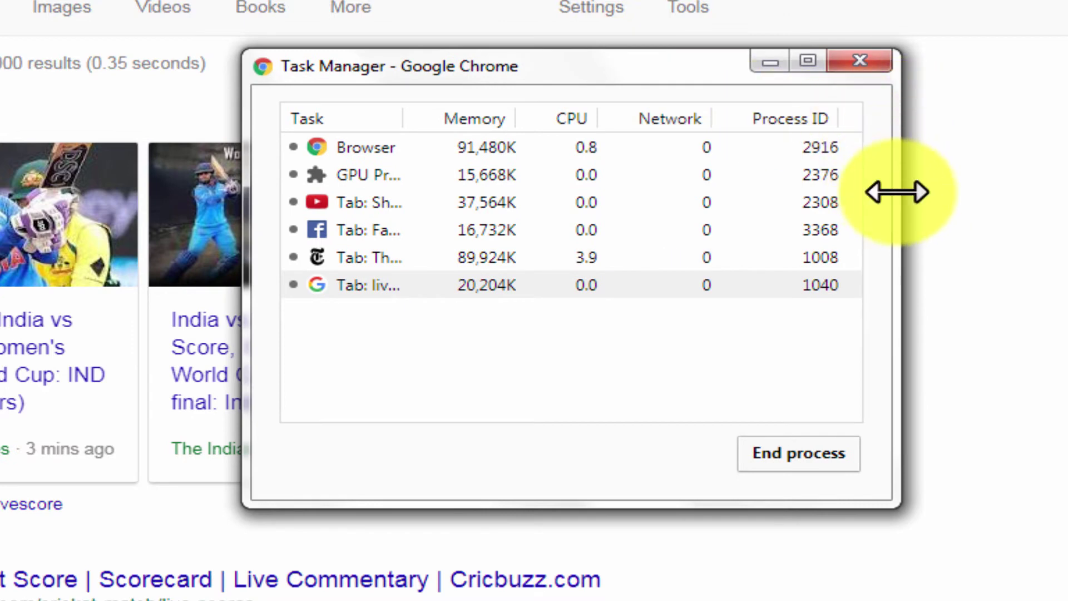
left_click_drag(403, 117, 640, 129)
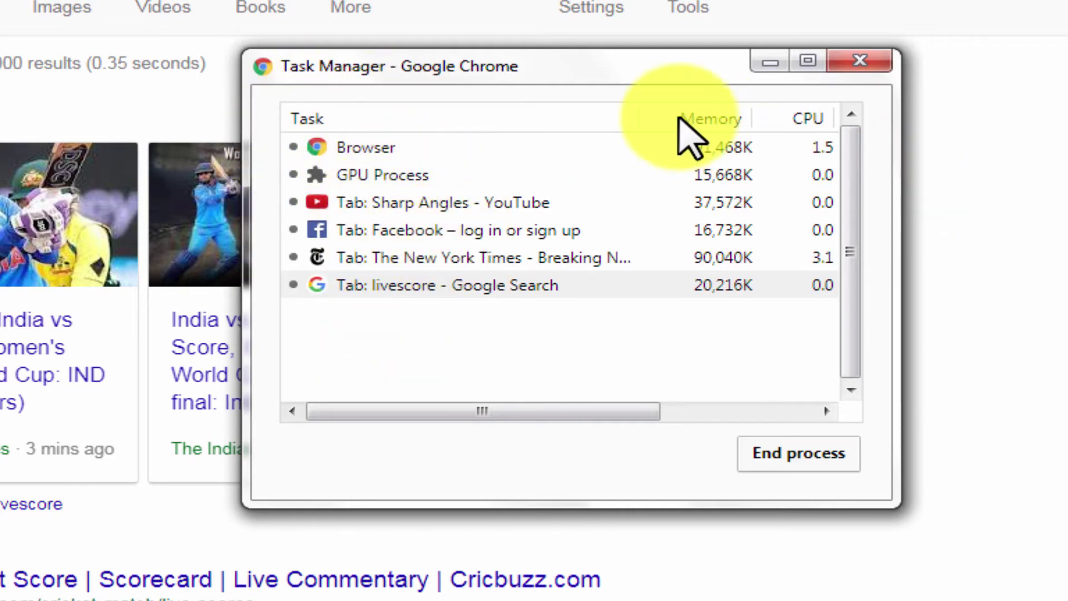
left_click_drag(643, 112, 464, 112)
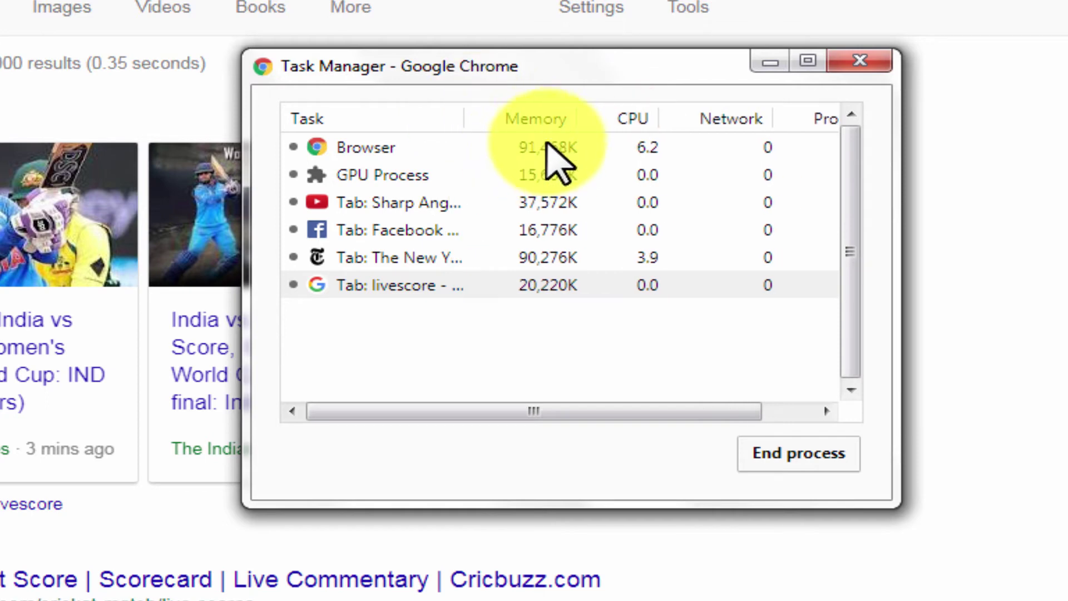
left_click(547, 121)
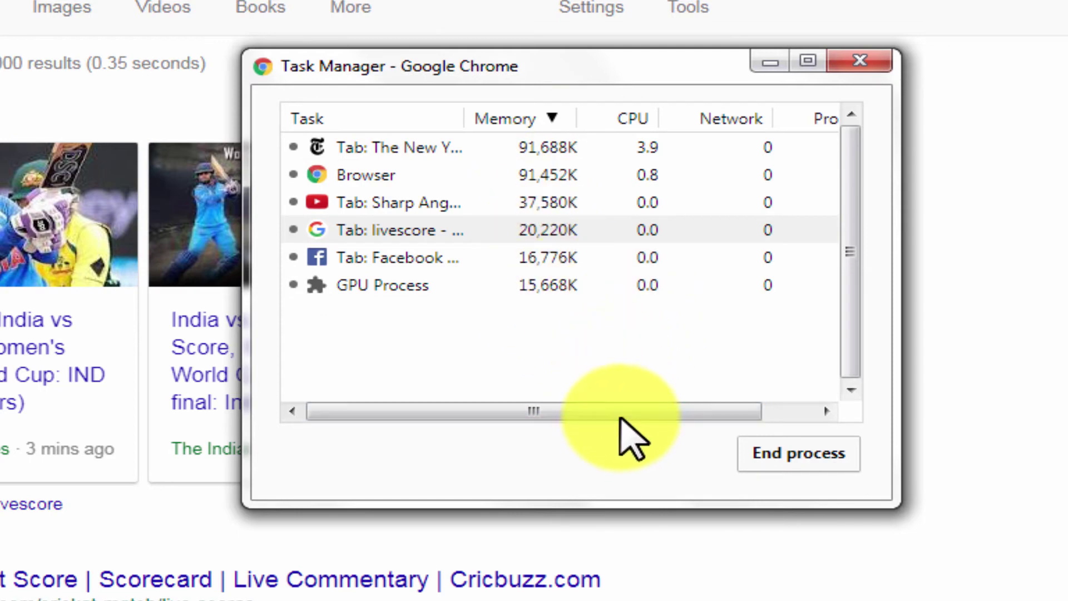
left_click_drag(627, 409, 447, 355)
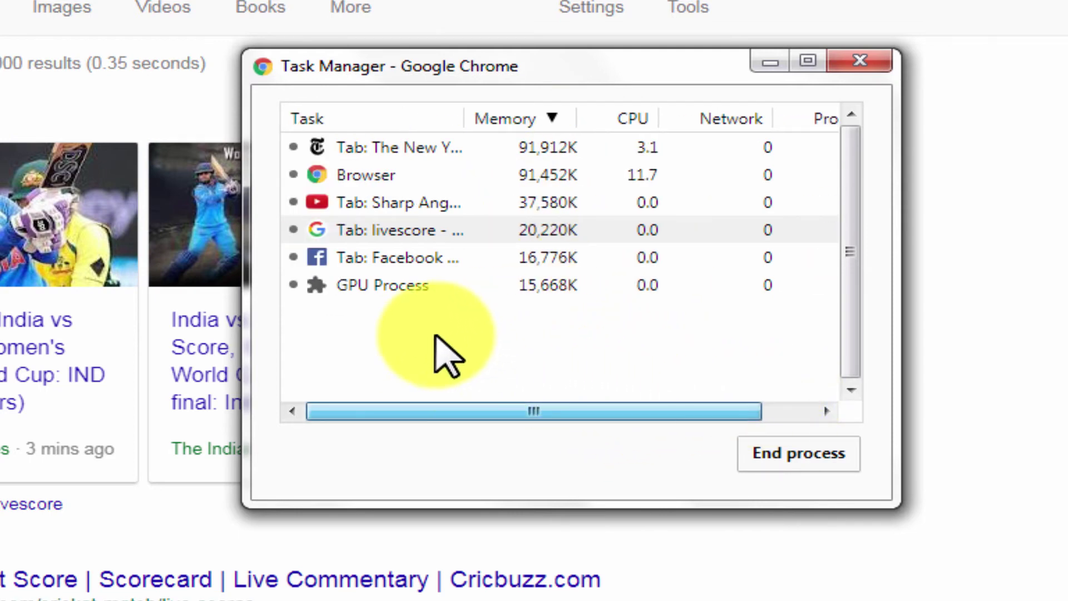
left_click(416, 149)
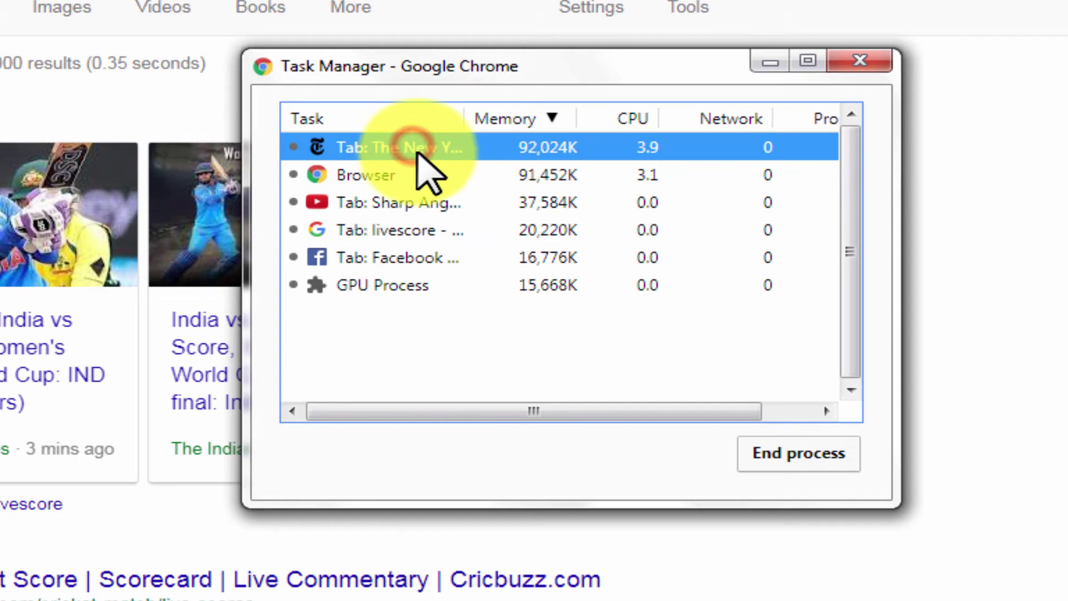
End the New York Times process, check its 'Aw, Snap!' page, then select Facebook in Task Manager
left_click(801, 458)
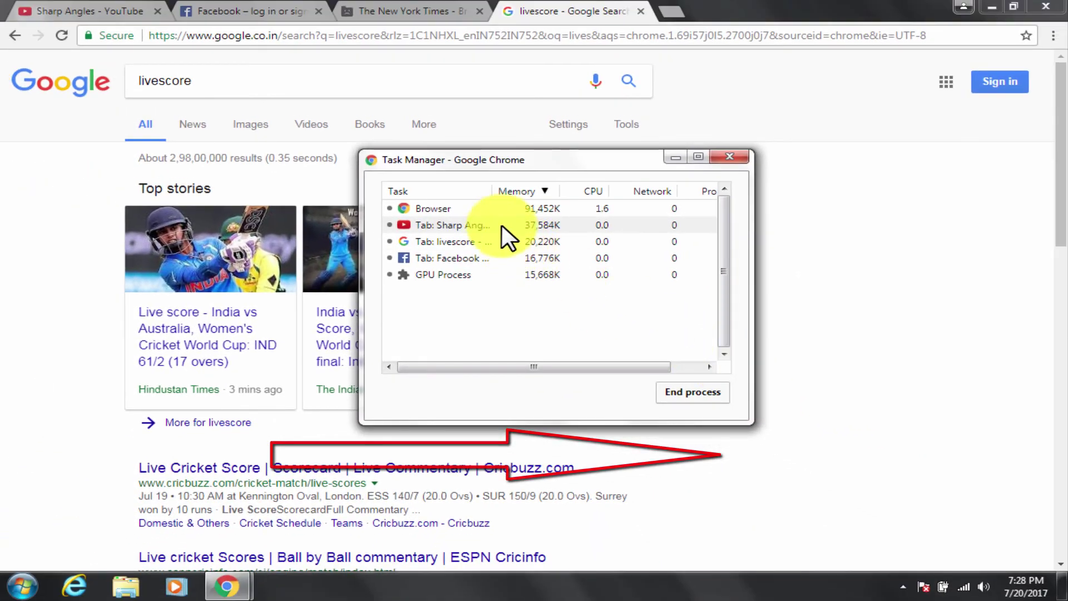
left_click(421, 10)
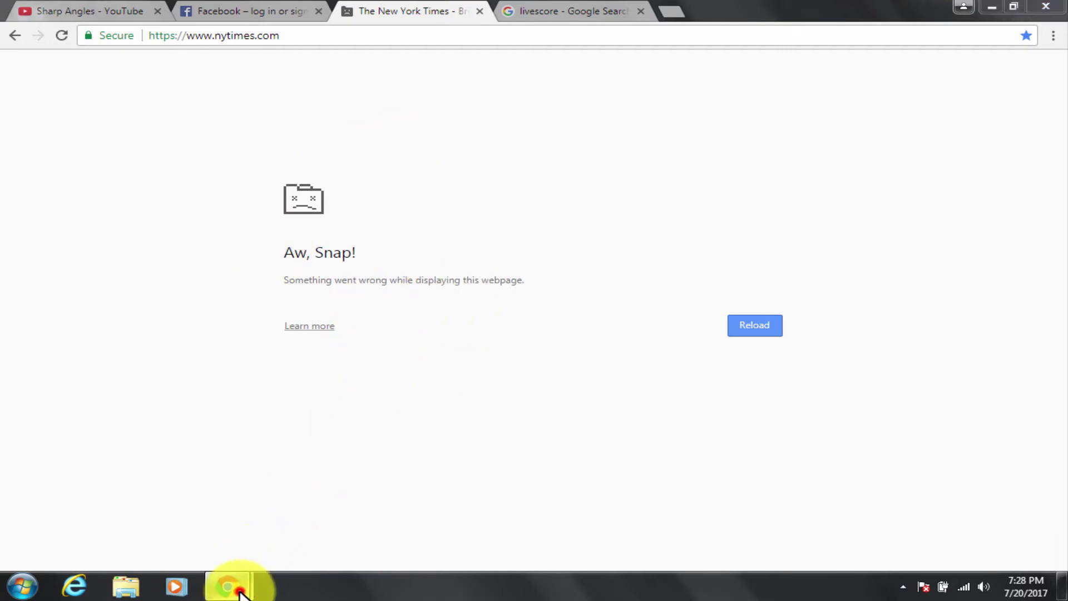
mouse_move(227, 587)
left_click(365, 512)
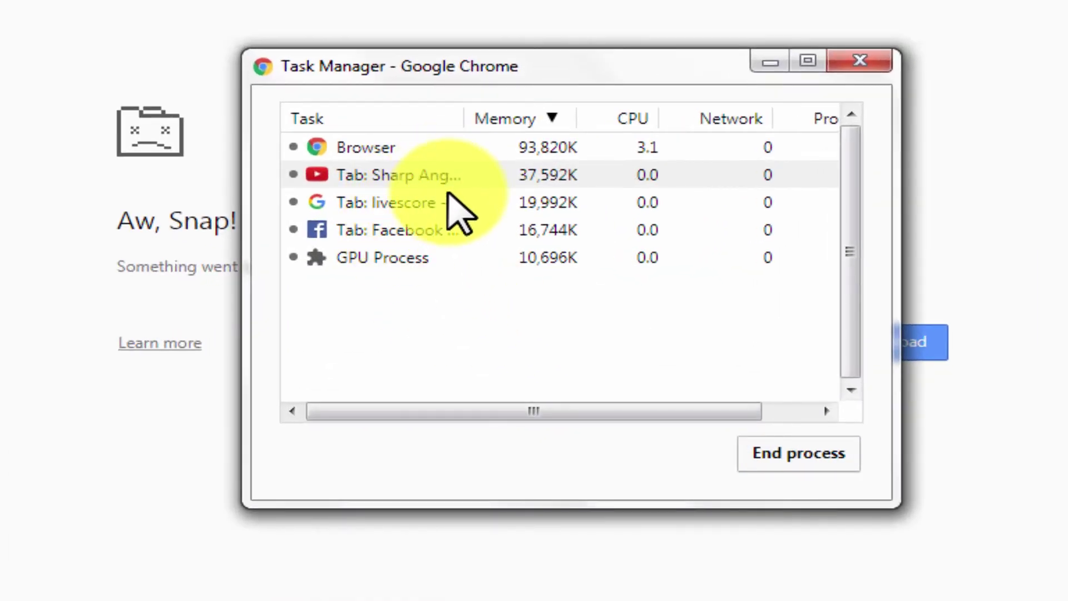
left_click(415, 233)
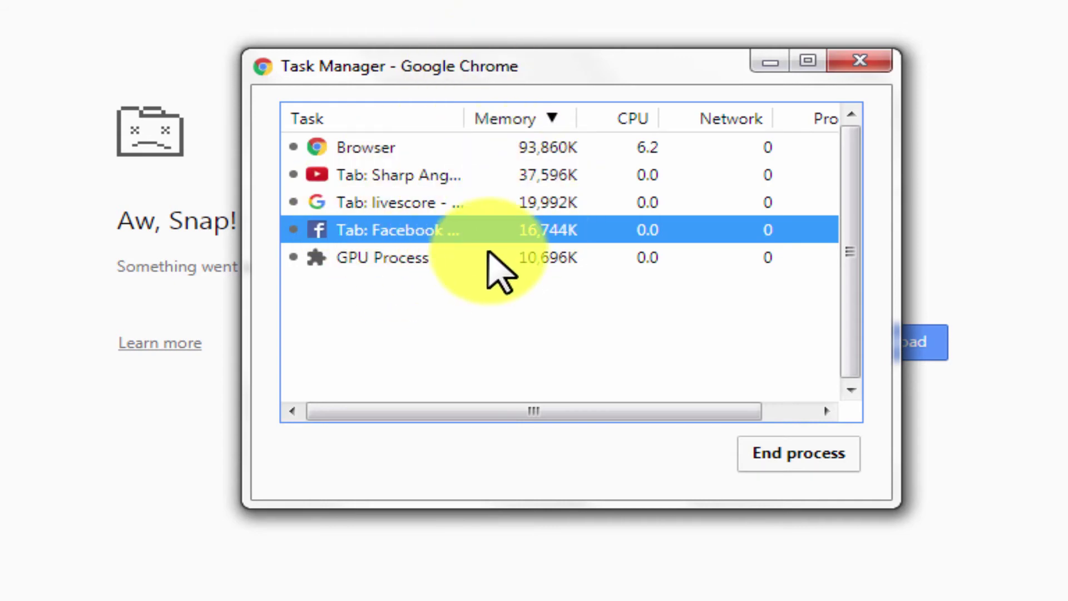
right_click(442, 232)
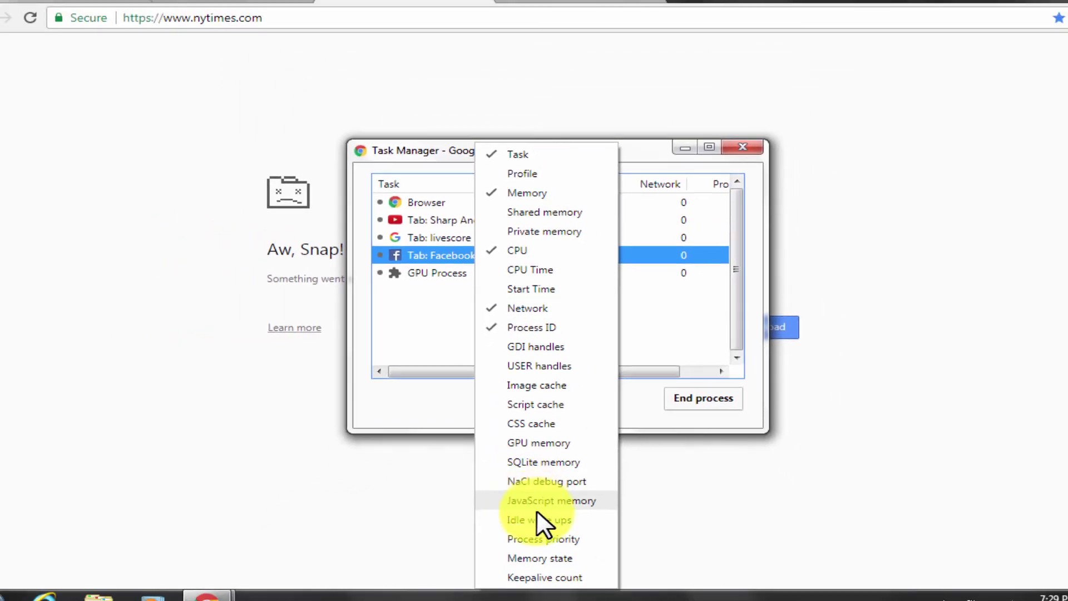
left_click(638, 148)
left_click_drag(620, 143, 615, 20)
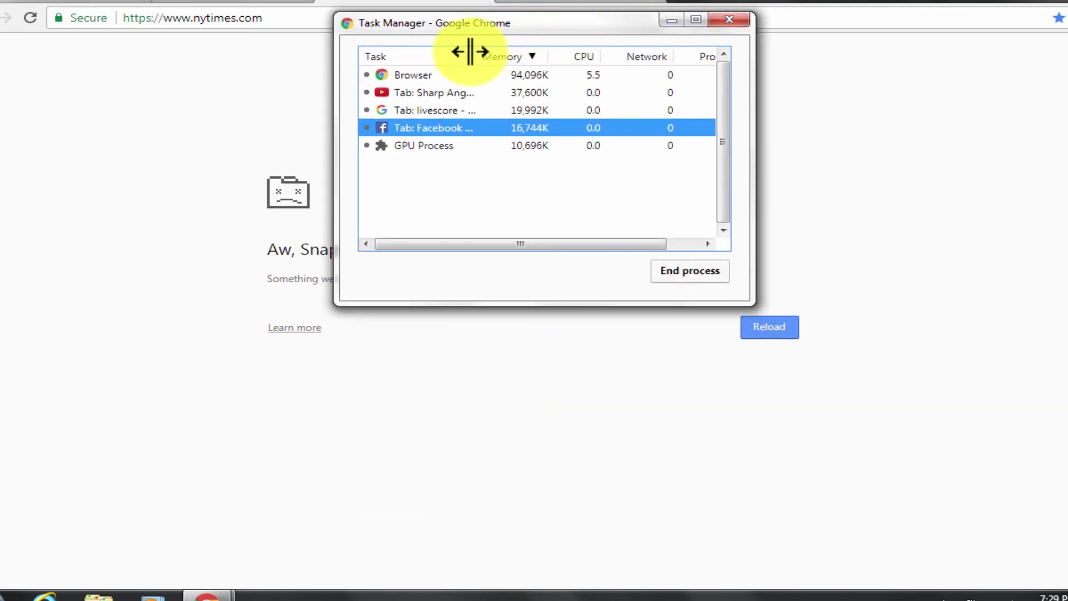
right_click(420, 123)
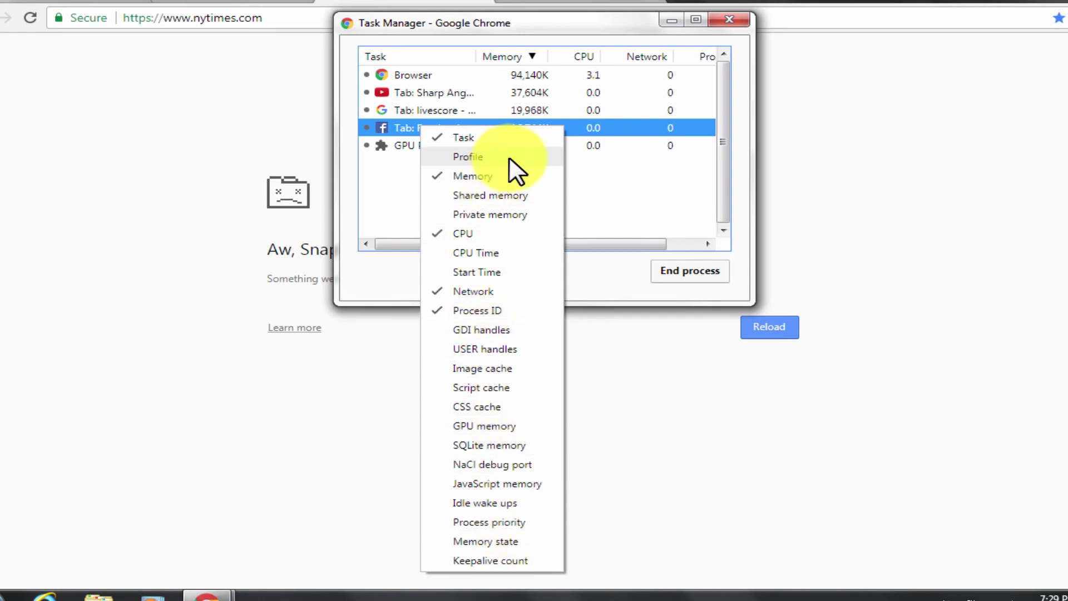
left_click(635, 184)
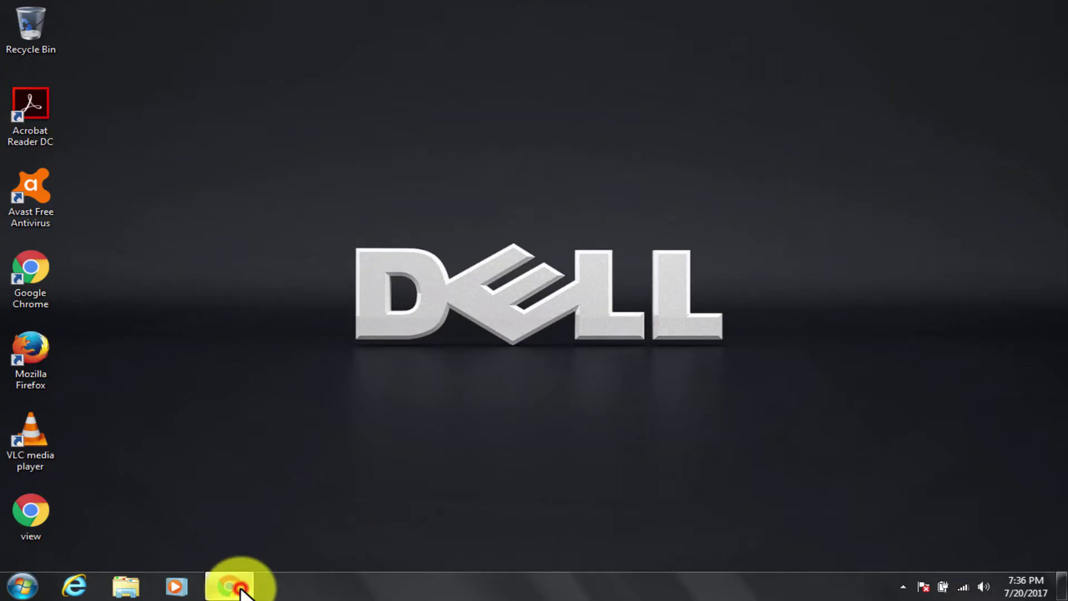
Switch to the YouTube window with the Sharp Angles channel page
left_click(239, 590)
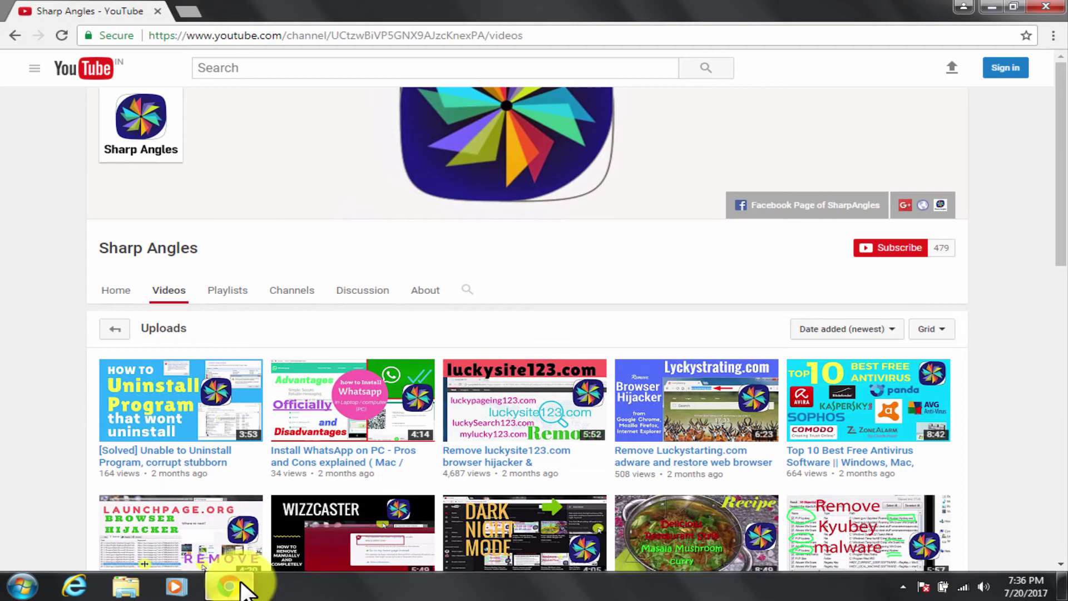
scroll(417, 379, "down", 3)
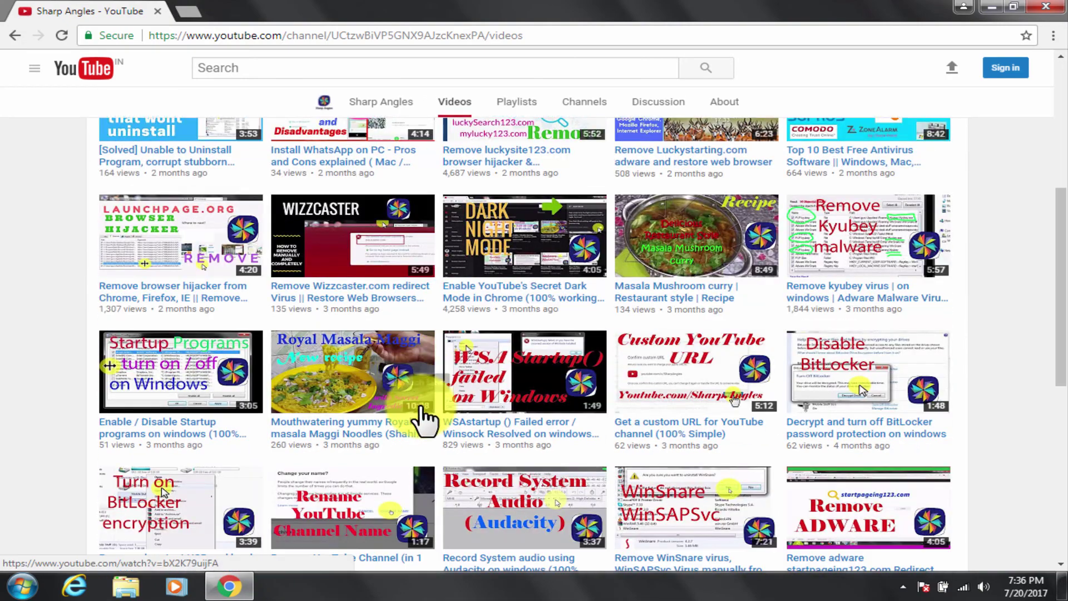
scroll(417, 376, "up", 3)
scroll(421, 403, "down", 4)
scroll(422, 409, "down", 4)
scroll(421, 409, "up", 5)
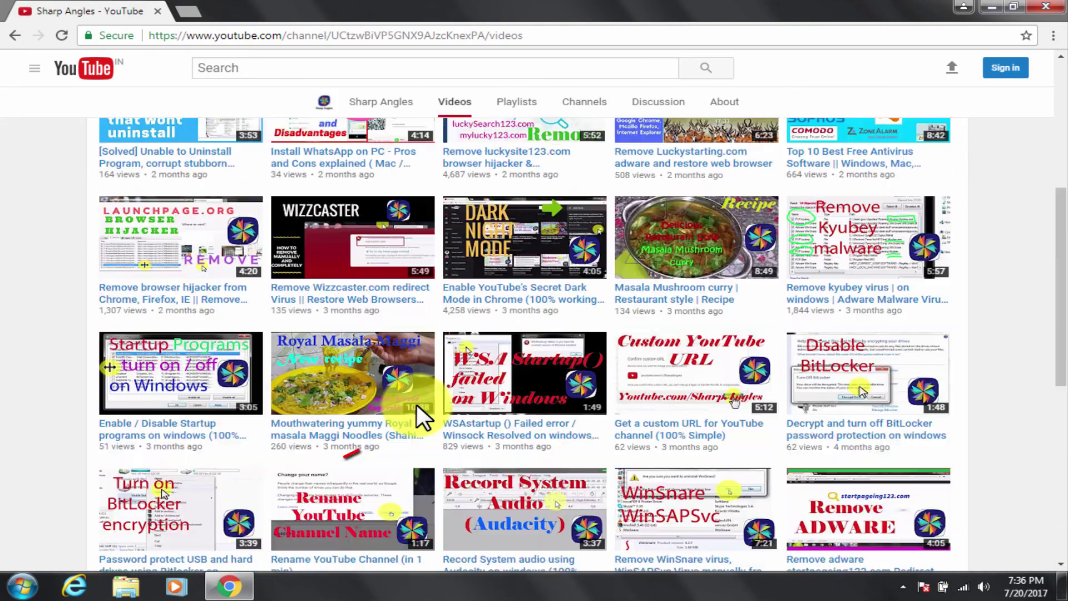